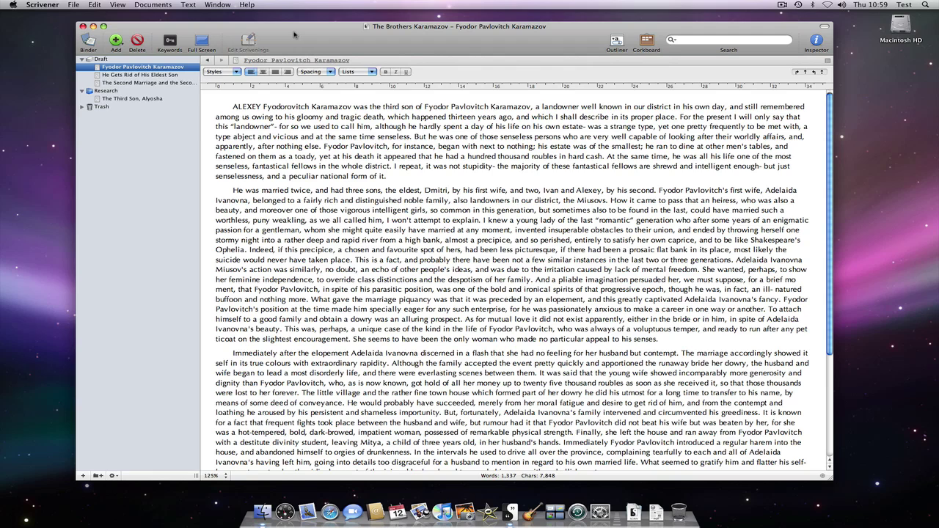
# Look through the other chapters, then return to the Fyodor Pavlovitch Karamazov chapter
pyautogui.click(130, 75)
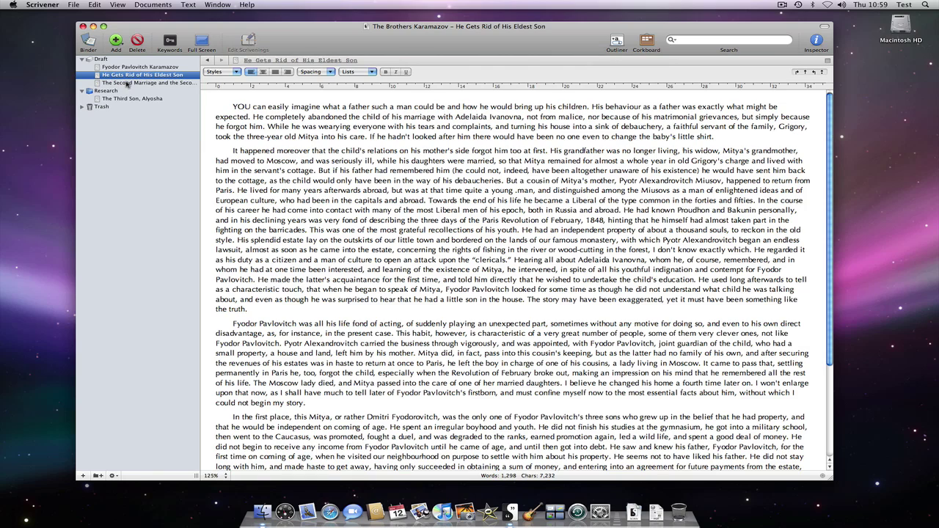
pyautogui.click(127, 83)
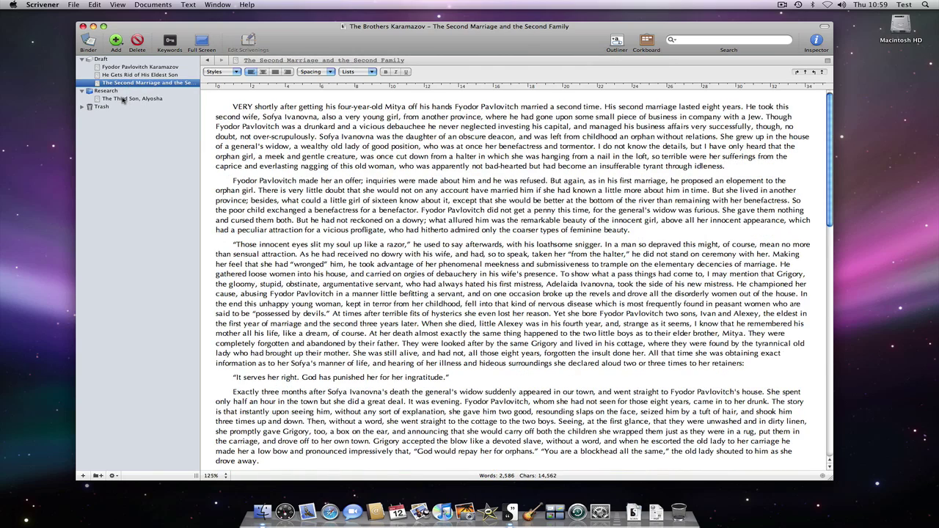
pyautogui.click(123, 99)
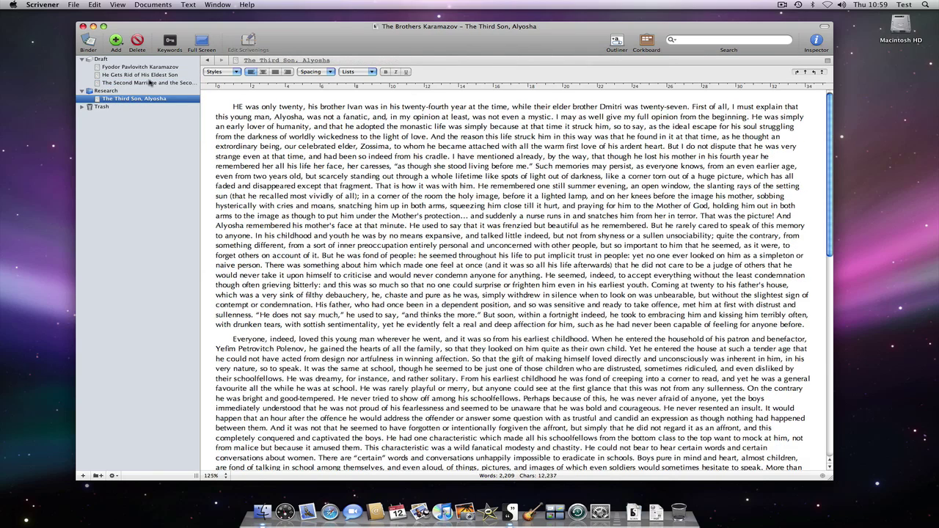
pyautogui.click(134, 68)
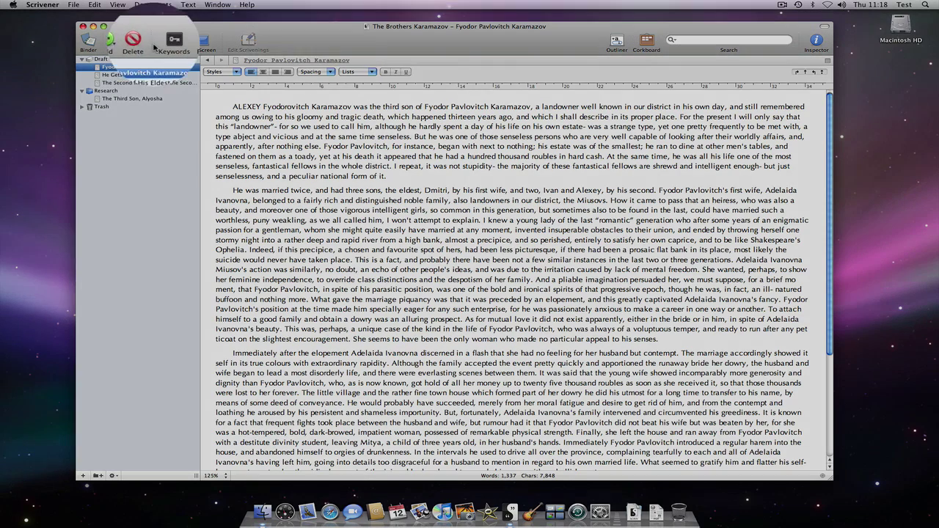
# Take an untitled snapshot of the Fyodor Pavlovitch Karamazov chapter's current text
pyautogui.click(142, 4)
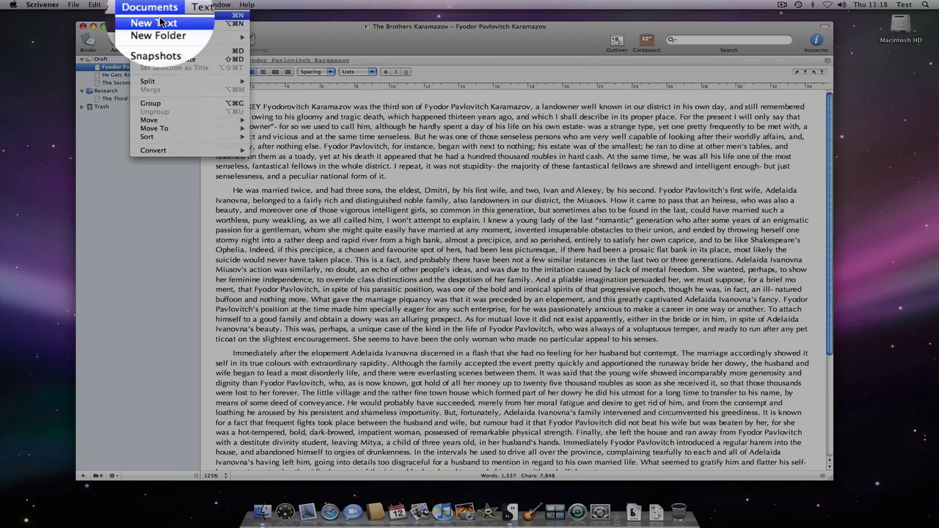
pyautogui.moveTo(163, 53)
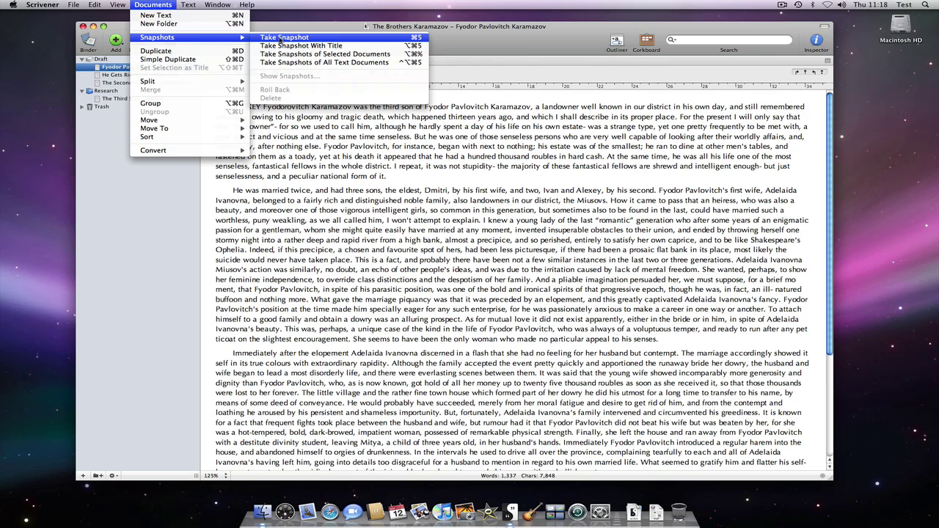
pyautogui.click(281, 38)
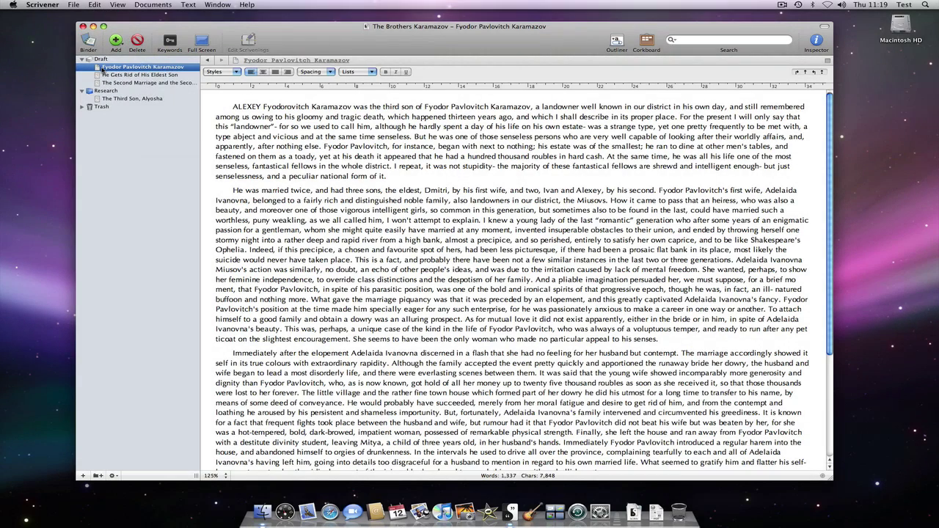
pyautogui.click(153, 5)
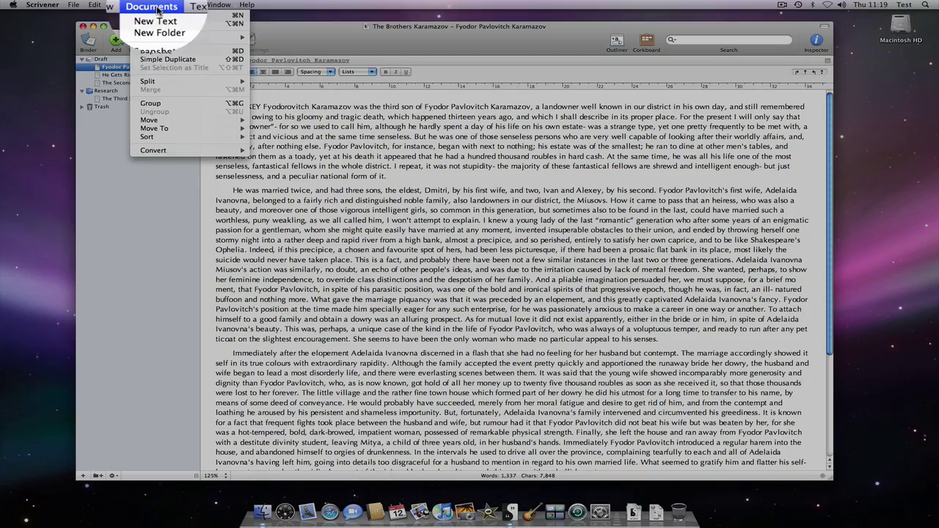
pyautogui.moveTo(157, 37)
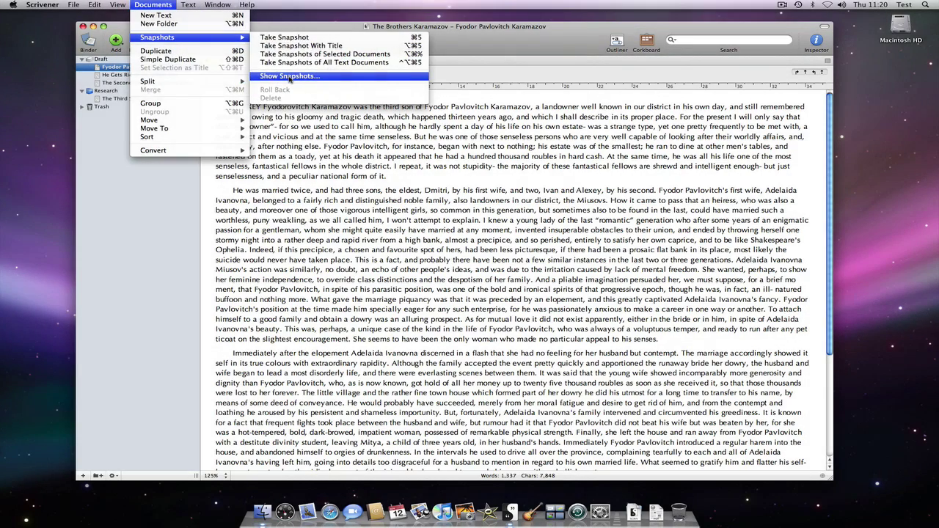
pyautogui.click(290, 76)
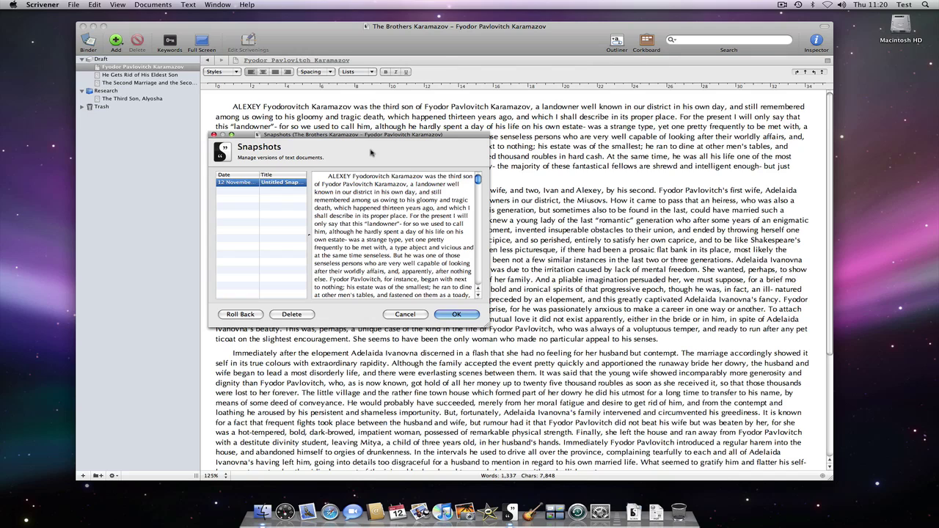
pyautogui.moveTo(355, 135); pyautogui.dragTo(466, 108)
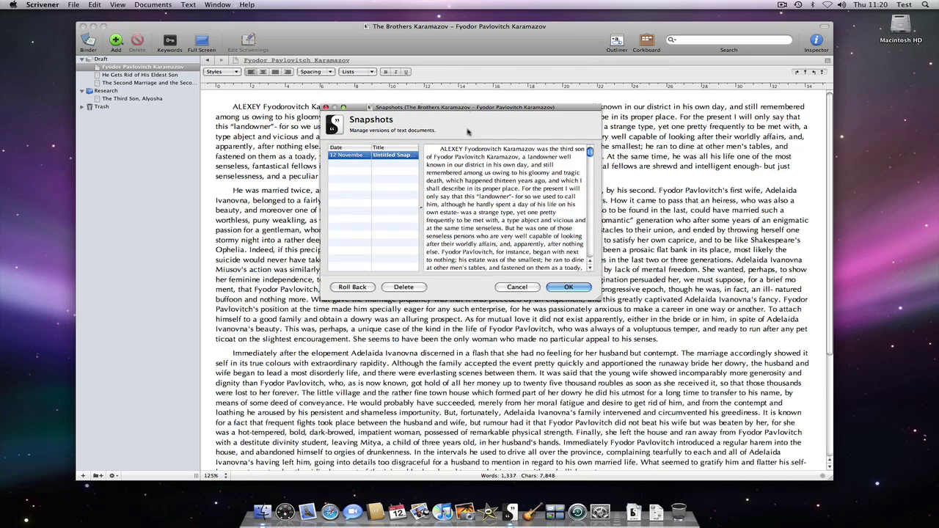
pyautogui.moveTo(599, 301); pyautogui.dragTo(695, 339)
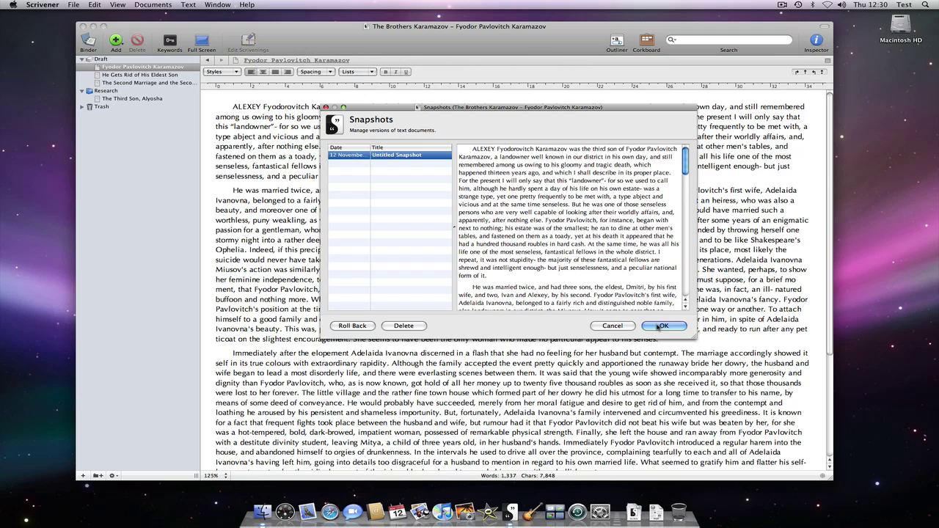
pyautogui.click(662, 326)
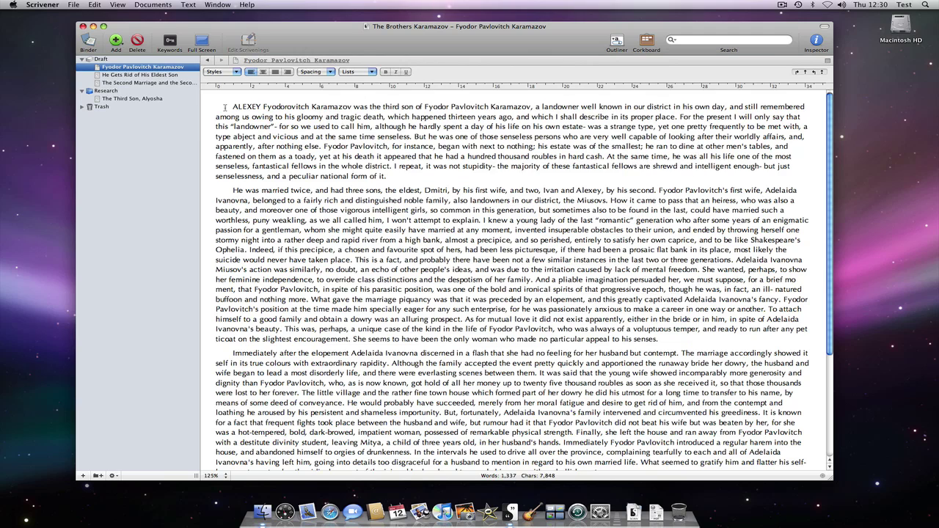
# Bold the opening paragraph and underline the sentence from Ophelia to picturesque
pyautogui.moveTo(225, 107); pyautogui.dragTo(395, 178)
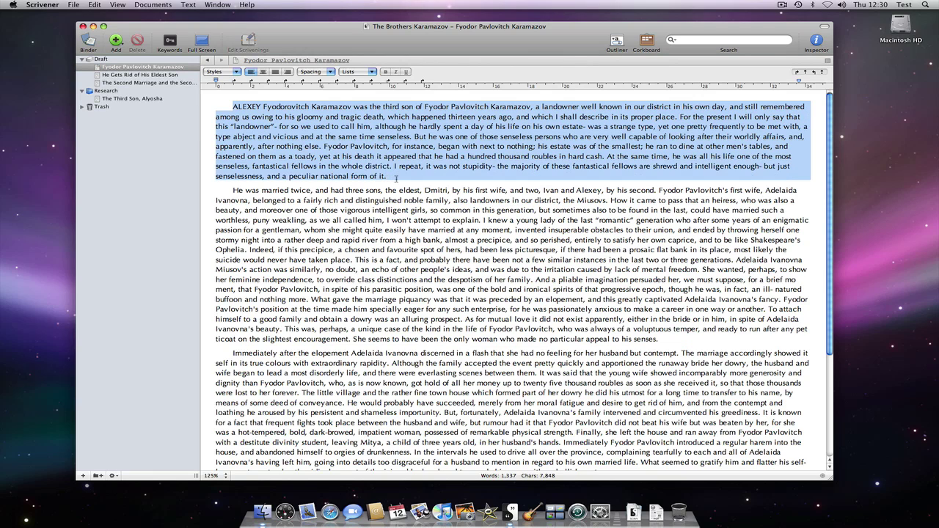
pyautogui.press('super+b')
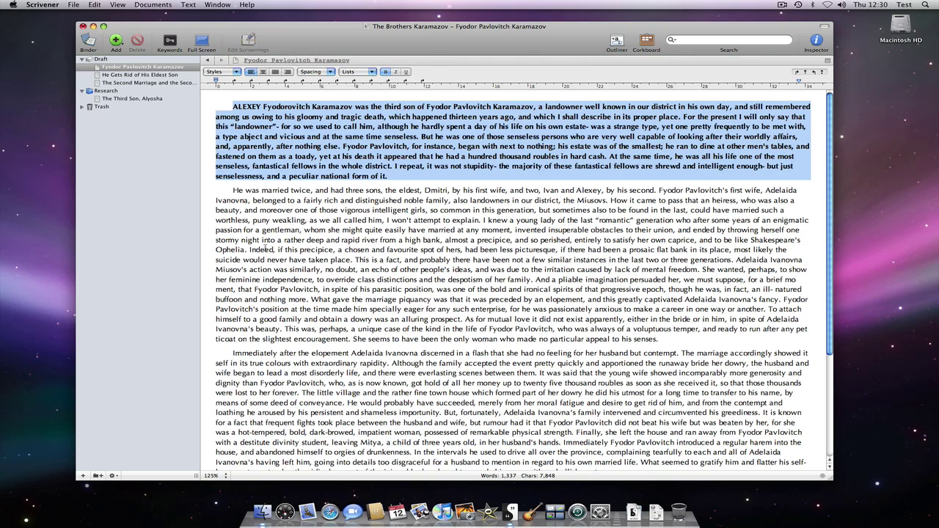
pyautogui.moveTo(216, 249); pyautogui.dragTo(558, 250)
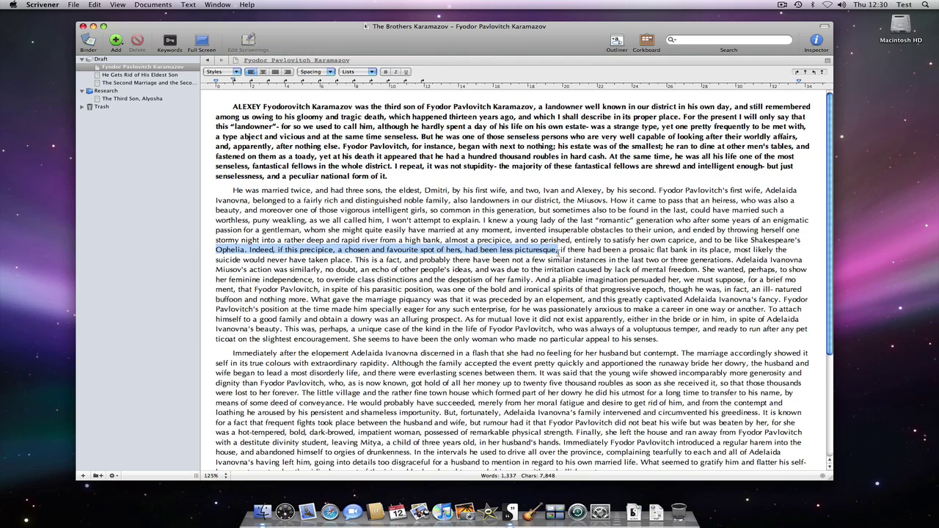
pyautogui.press('super+u')
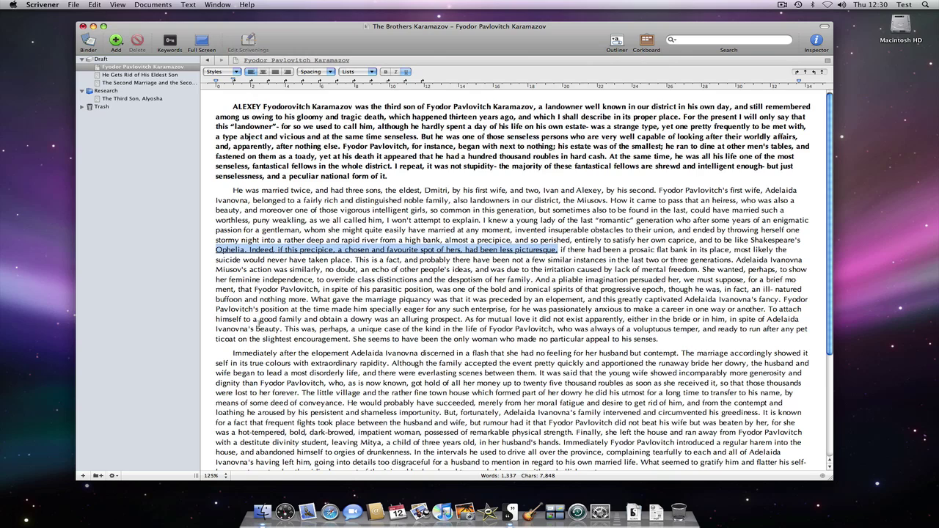
# Highlight the passage ending with 'to his senses' in yellow
pyautogui.moveTo(213, 292); pyautogui.dragTo(667, 339)
pyautogui.press('super+shift+h')
pyautogui.click(592, 211)
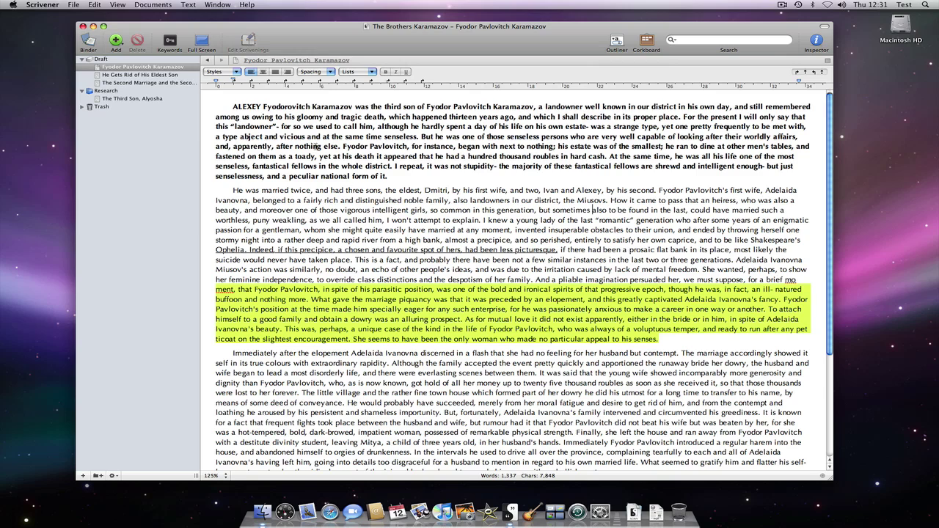
# Take a titled snapshot of the formatted chapter named 'Second Draft'
pyautogui.click(152, 5)
pyautogui.moveTo(179, 37)
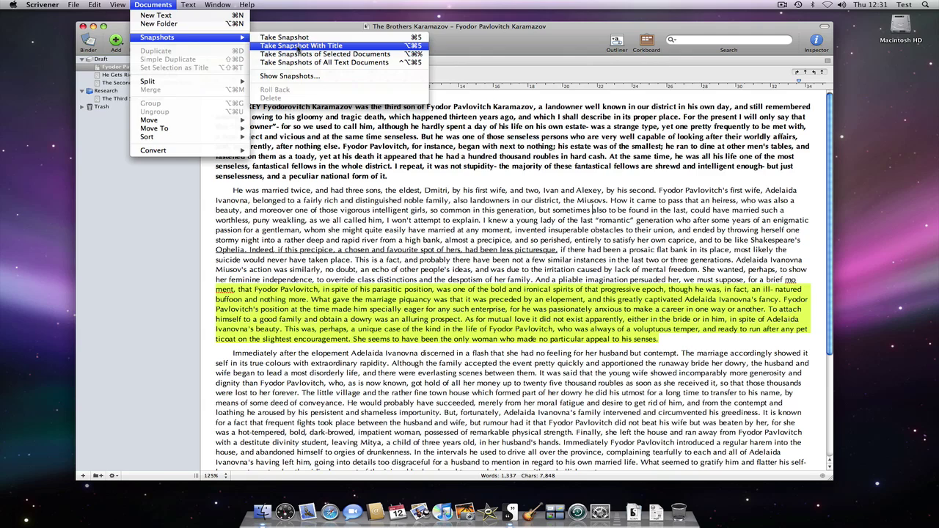
pyautogui.click(298, 47)
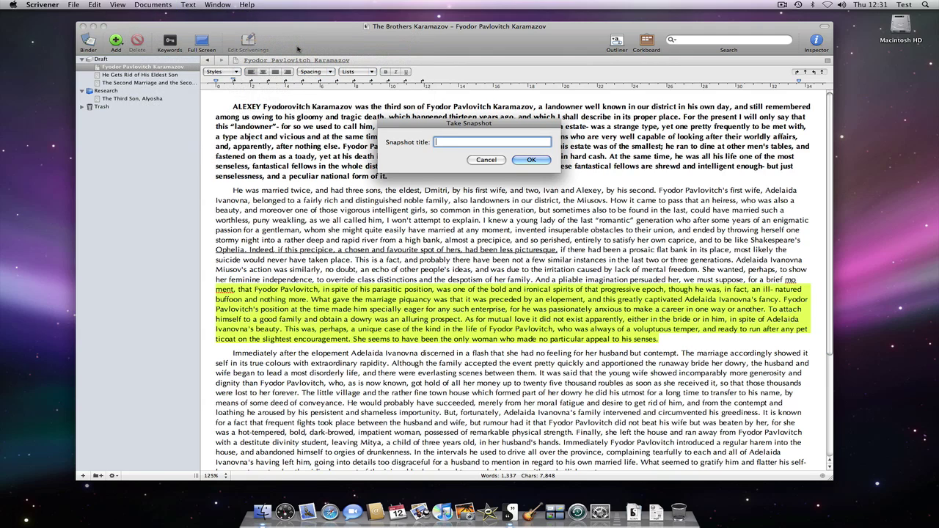
pyautogui.write('Second Draft')
pyautogui.click(526, 161)
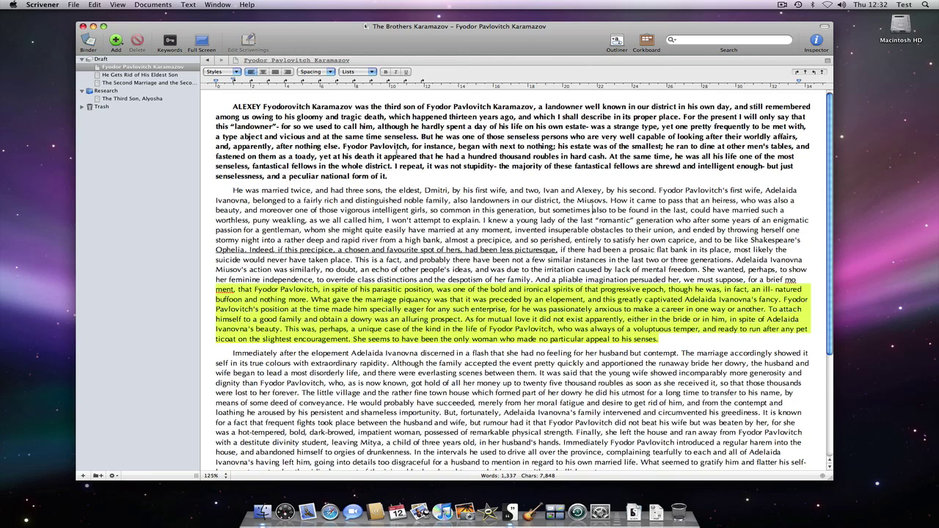
# Show the chapter's snapshots list and preview the Second Draft snapshot
pyautogui.click(162, 7)
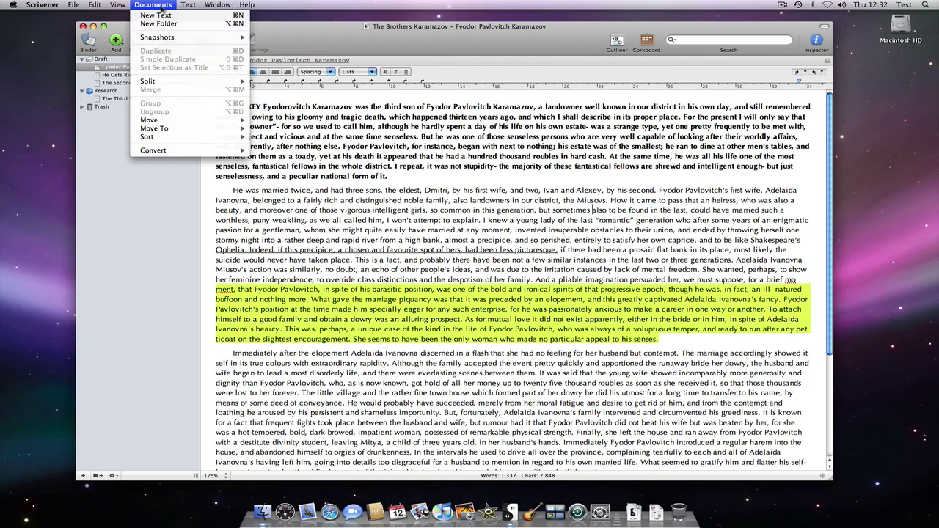
pyautogui.moveTo(201, 38)
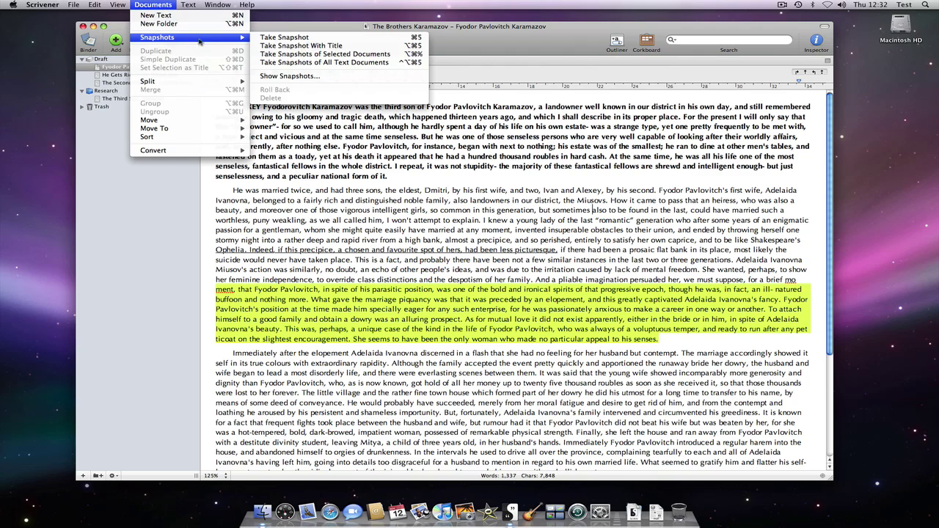
pyautogui.click(308, 77)
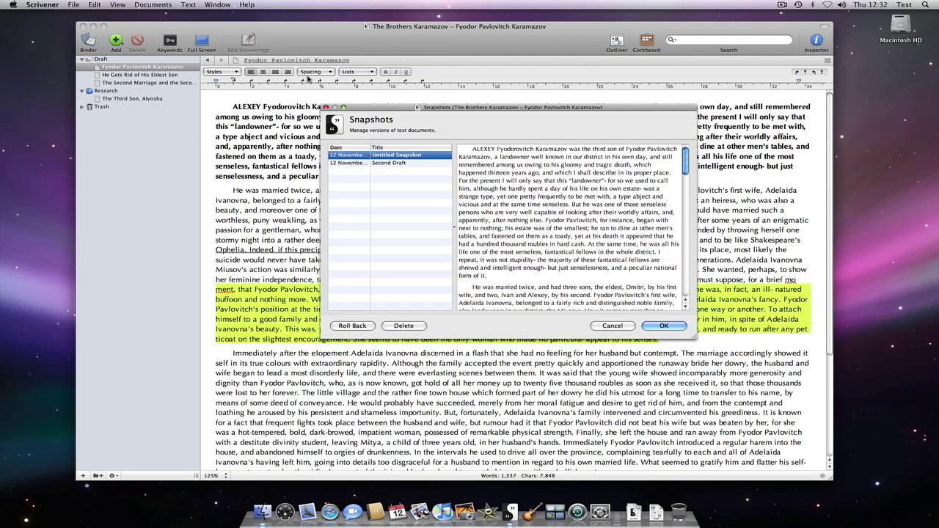
pyautogui.click(400, 163)
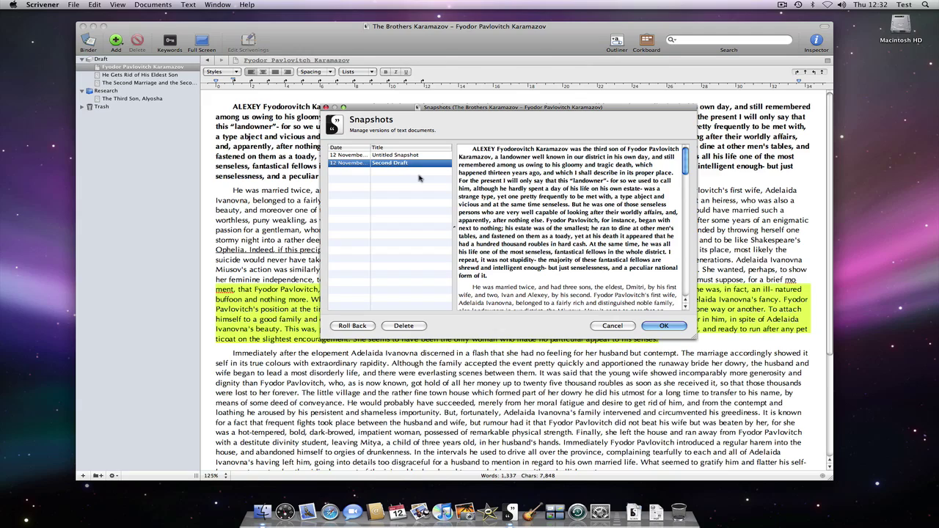
pyautogui.moveTo(685, 165)
pyautogui.mouseDown()
pyautogui.moveTo(686, 207)
pyautogui.moveTo(687, 160)
pyautogui.mouseUp()
# Rename the Untitled Snapshot to 'First Draft'
pyautogui.click(410, 160)
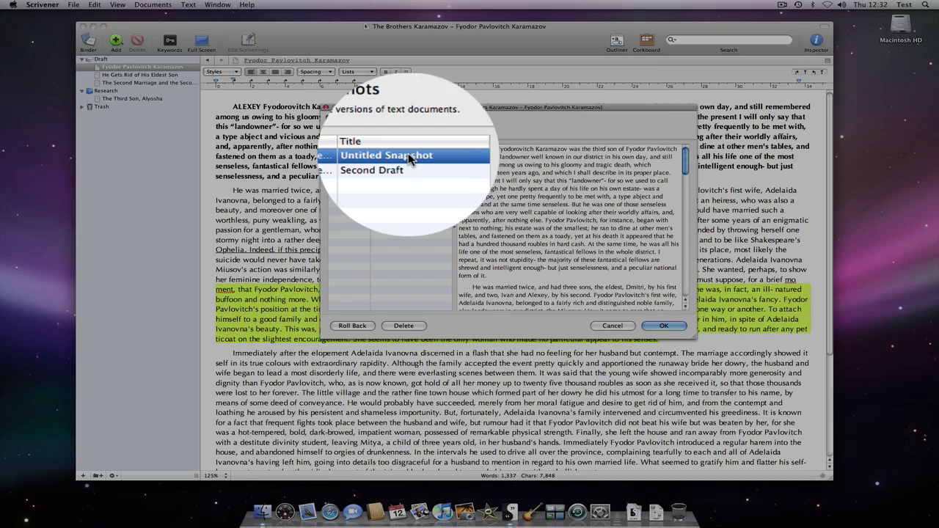
pyautogui.click(410, 158)
pyautogui.write('F')
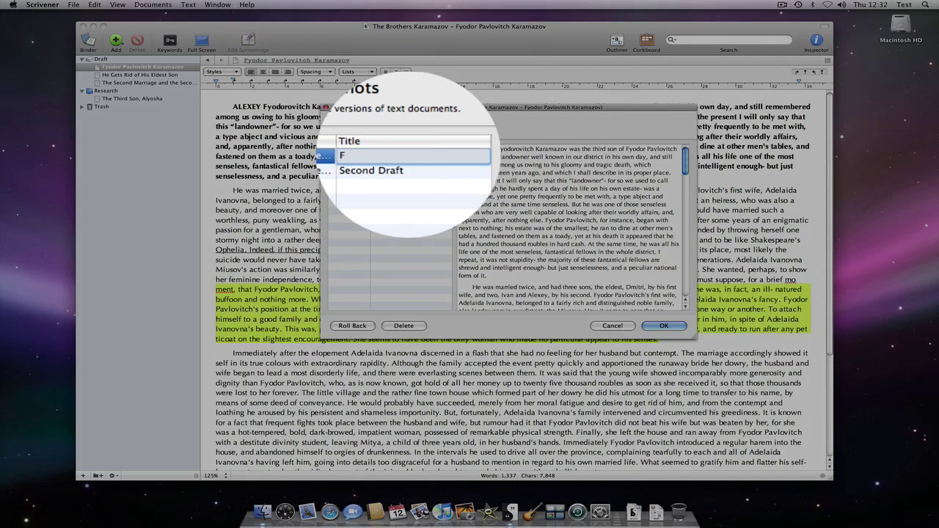
pyautogui.write('irst Draft')
pyautogui.press('Return')
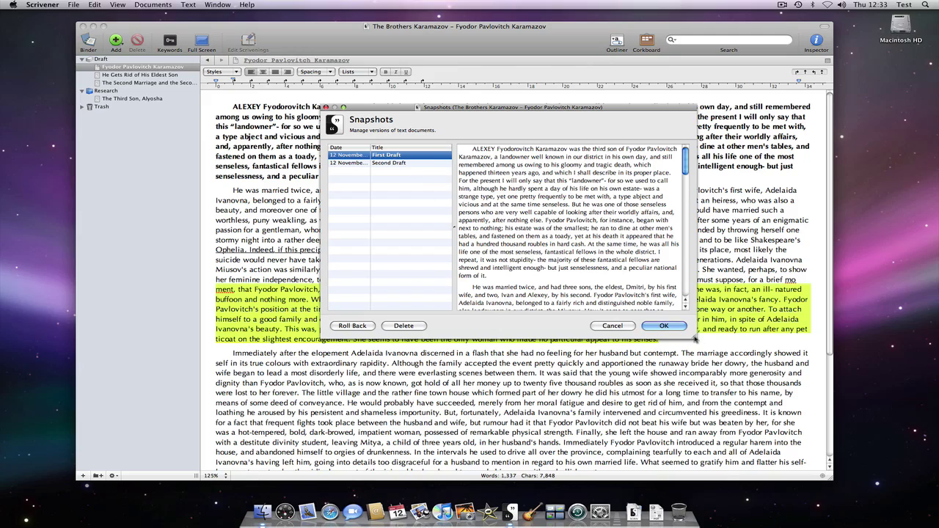
# Enlarge the snapshots window, widen the Date column, and select the second paragraph's opening sentences
pyautogui.moveTo(695, 339); pyautogui.dragTo(792, 369)
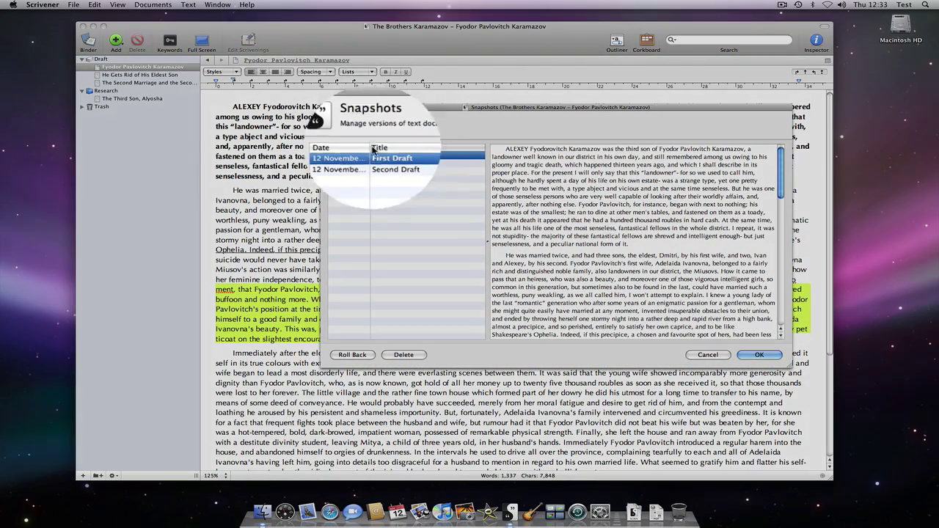
pyautogui.moveTo(371, 148); pyautogui.dragTo(411, 149)
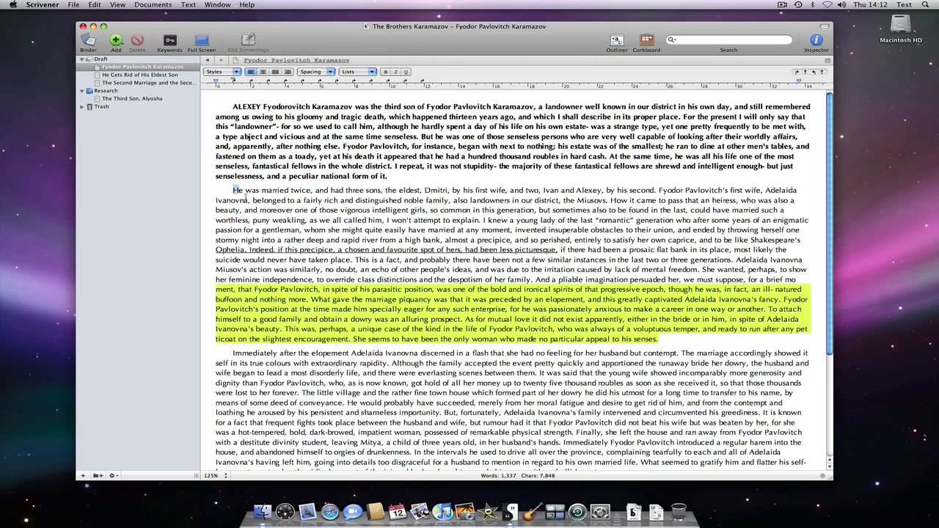
pyautogui.moveTo(232, 190); pyautogui.dragTo(480, 220)
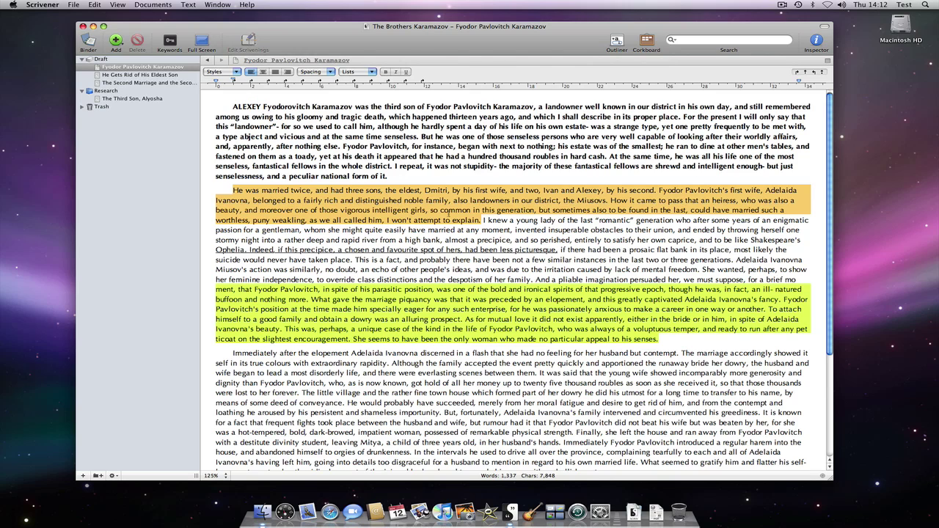
# Roll the chapter back to First Draft, saving the current version as a snapshot first
pyautogui.click(156, 7)
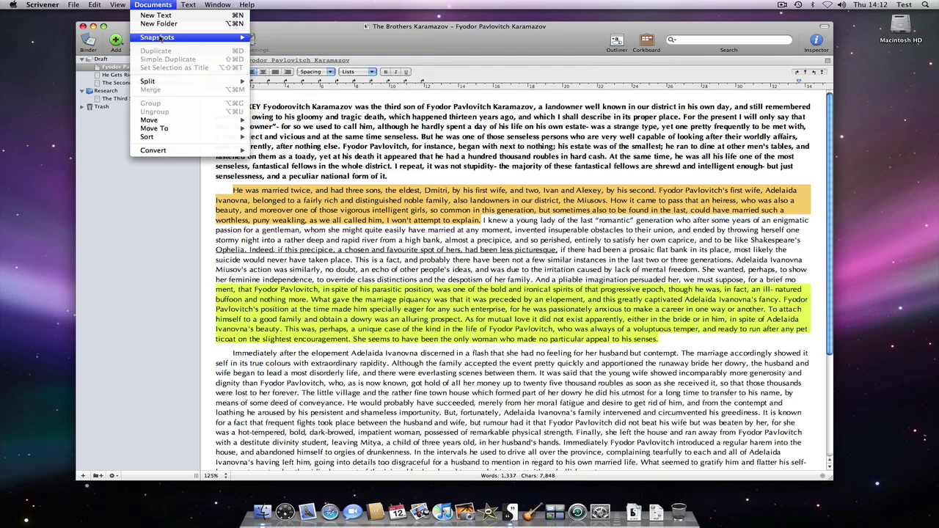
pyautogui.moveTo(176, 39)
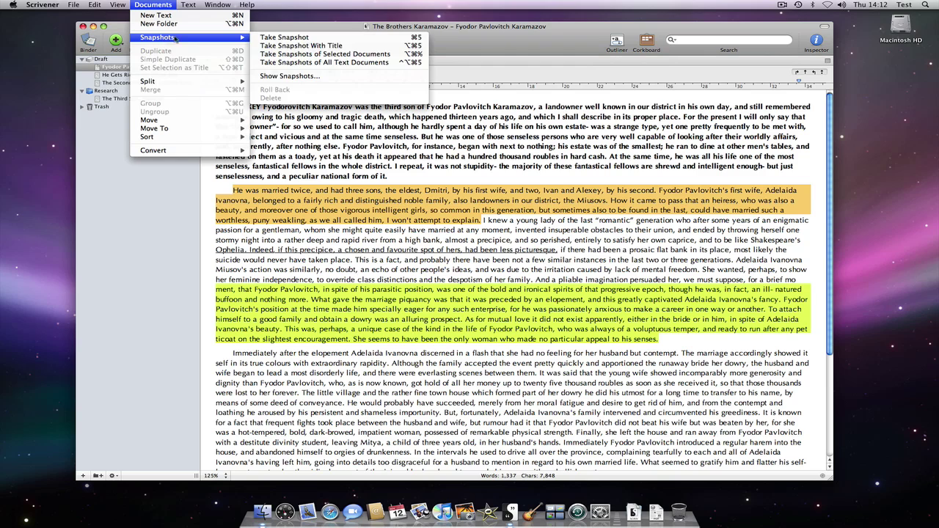
pyautogui.click(301, 75)
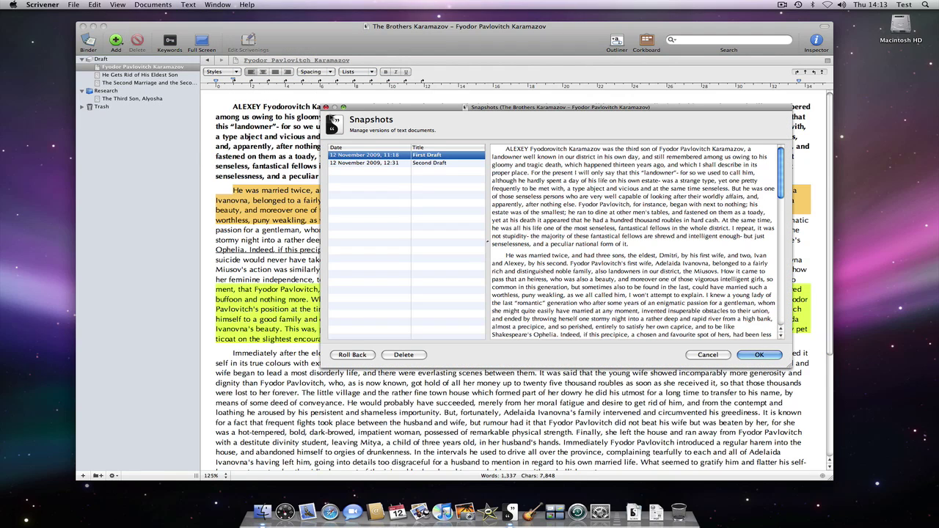
pyautogui.click(352, 355)
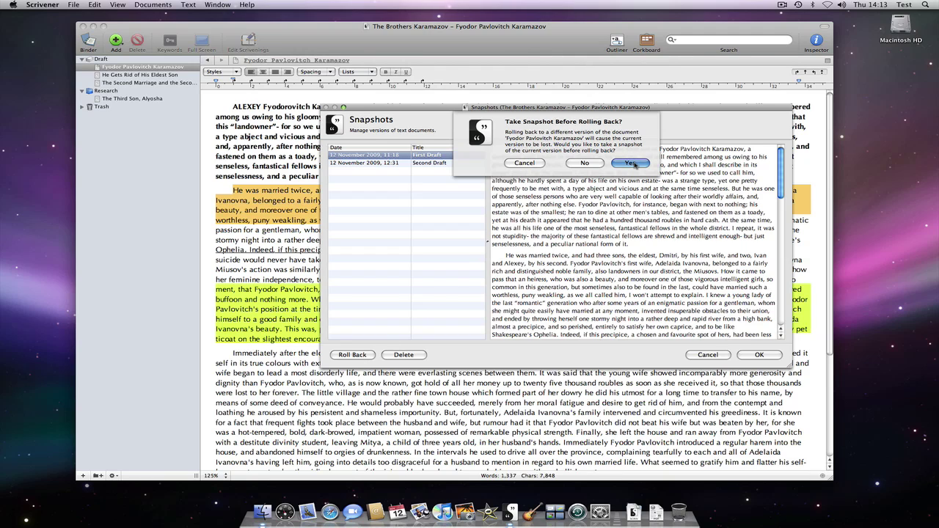
pyautogui.click(634, 163)
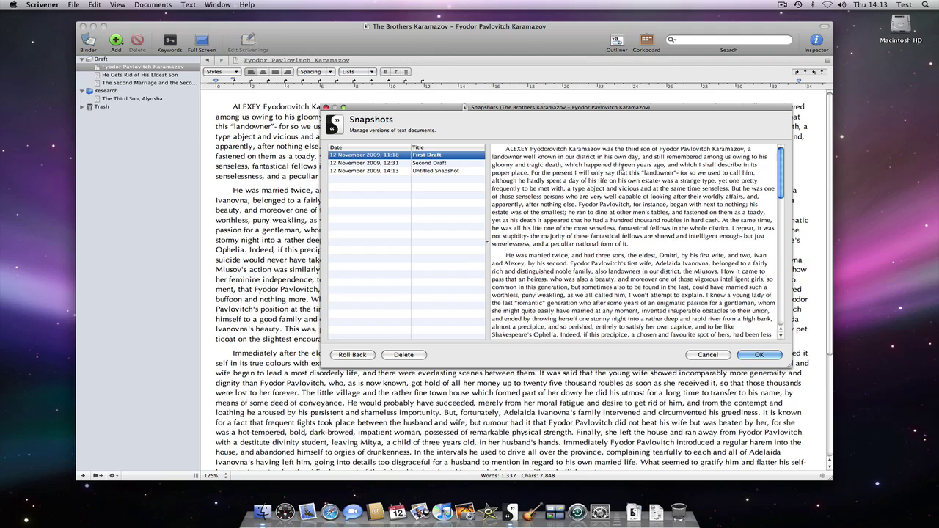
# Preview the newly saved untitled snapshot, then close the snapshots list
pyautogui.click(371, 172)
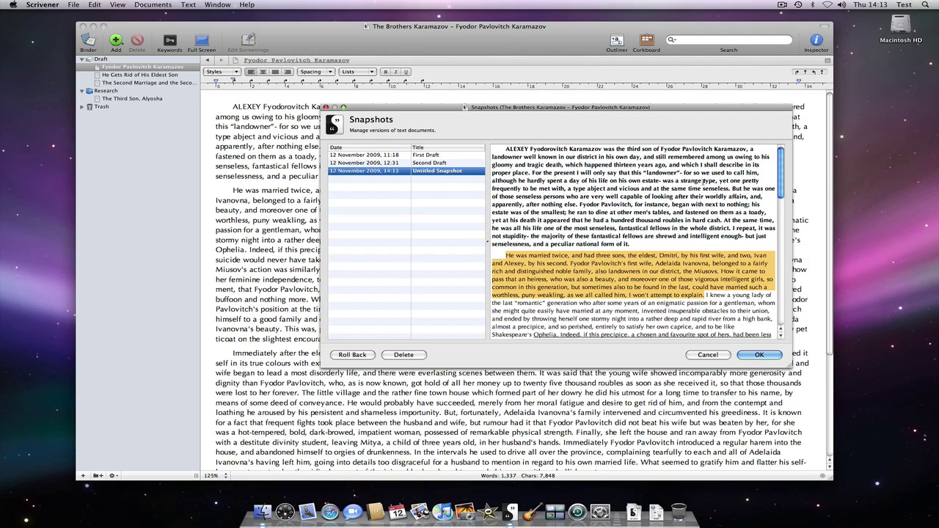
pyautogui.moveTo(782, 170); pyautogui.dragTo(785, 194)
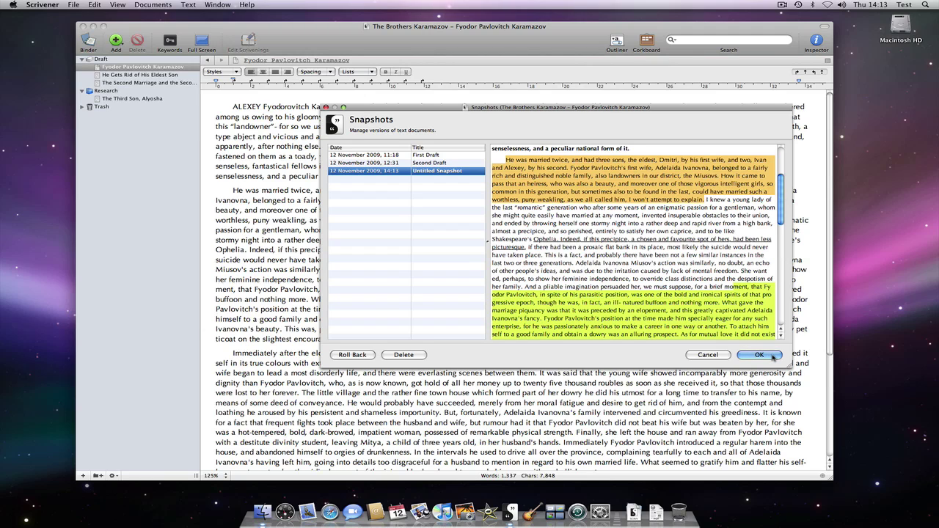
pyautogui.click(761, 355)
# Select both He Gets Rid of His Eldest Son and The Second Marriage chapters
pyautogui.click(155, 5)
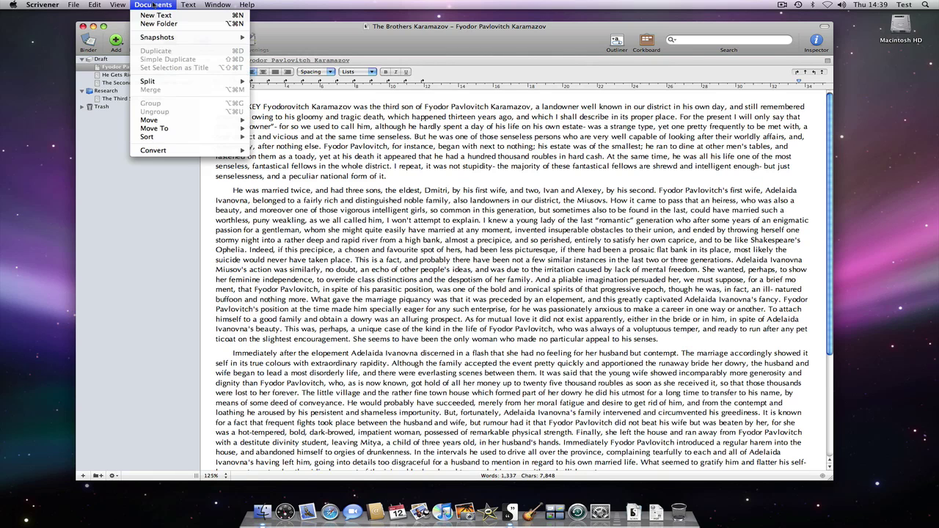
pyautogui.moveTo(202, 44)
pyautogui.click(114, 77)
pyautogui.click(114, 75)
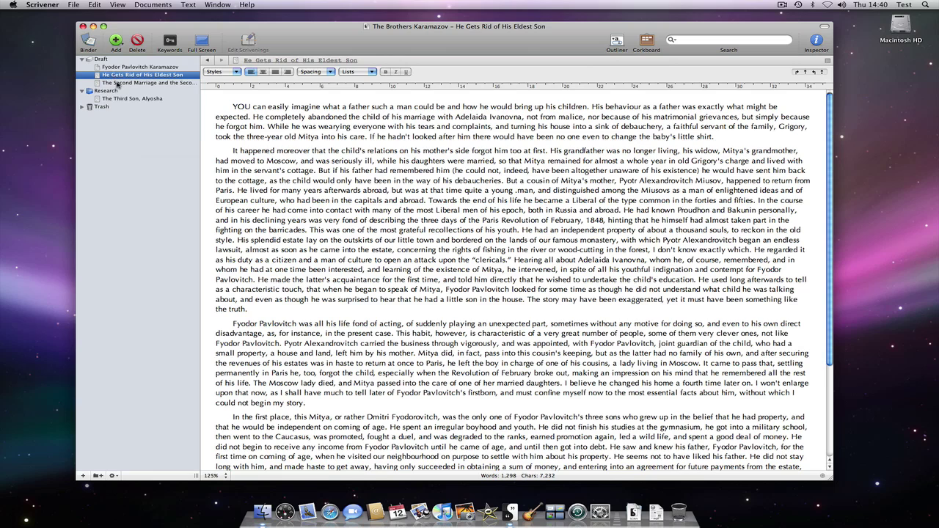
pyautogui.keyDown('shift'); pyautogui.click(116, 83); pyautogui.keyUp('shift')
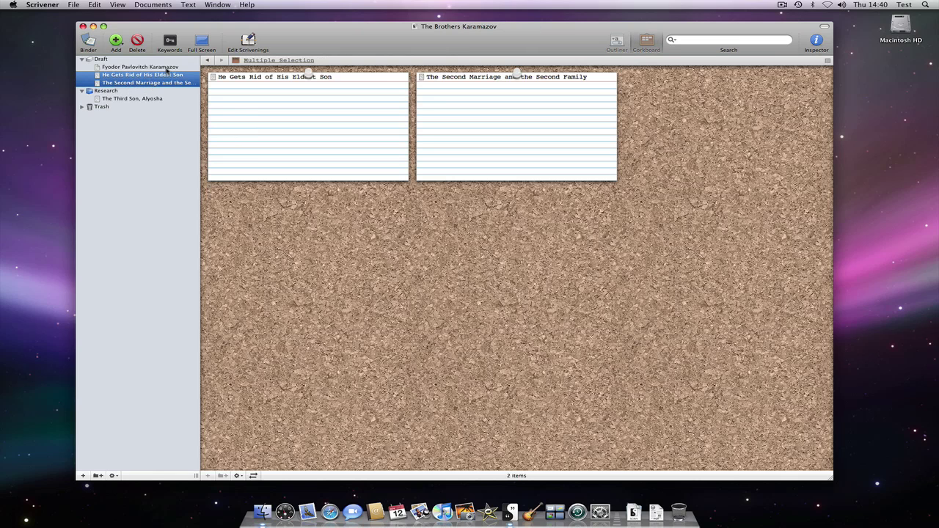
# Snapshot both selected chapters at once, then select only He Gets Rid of His Eldest Son
pyautogui.click(153, 6)
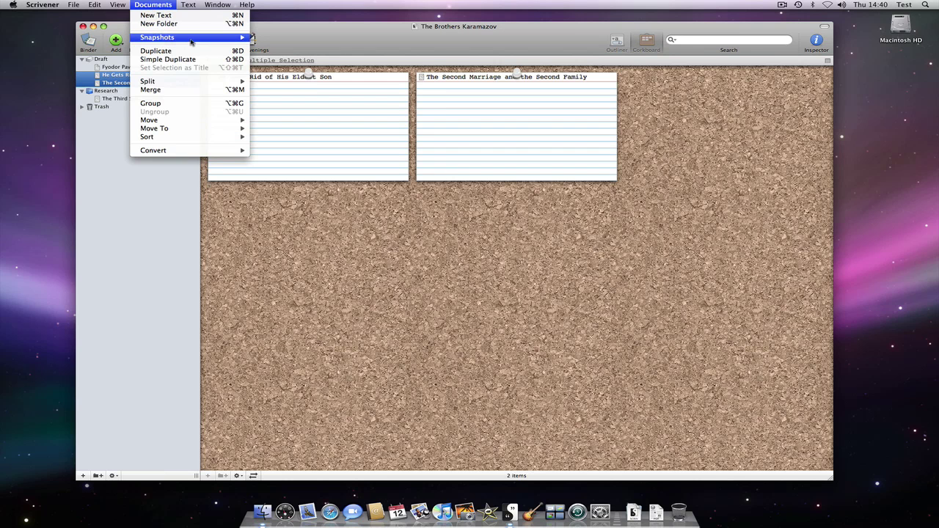
pyautogui.moveTo(194, 41)
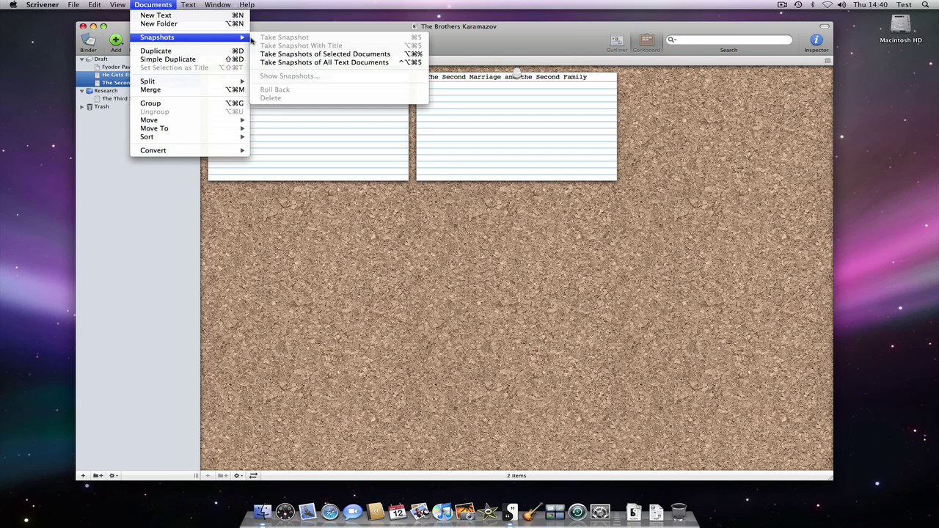
pyautogui.click(291, 56)
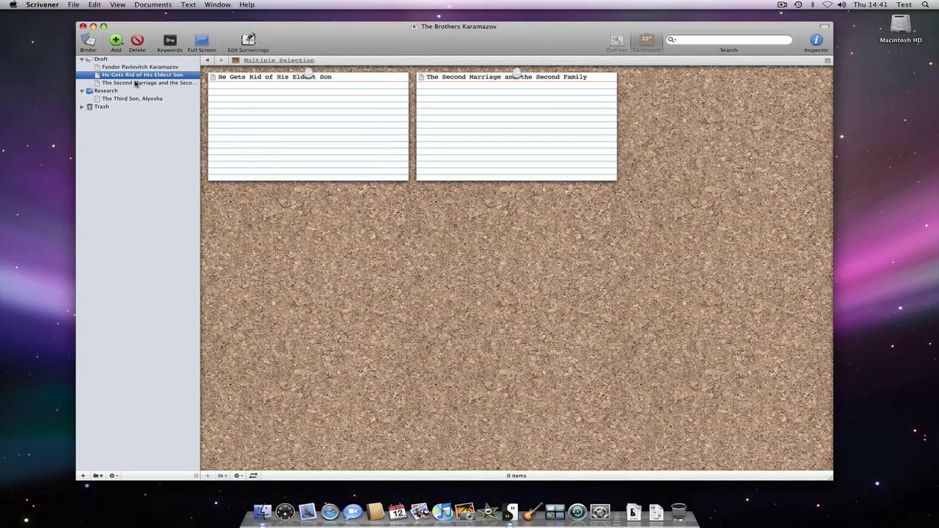
pyautogui.keyDown('super'); pyautogui.click(135, 83); pyautogui.keyUp('super')
# Check He Gets Rid of His Eldest Son's snapshot list, which shows one Untitled Snapshot
pyautogui.click(154, 5)
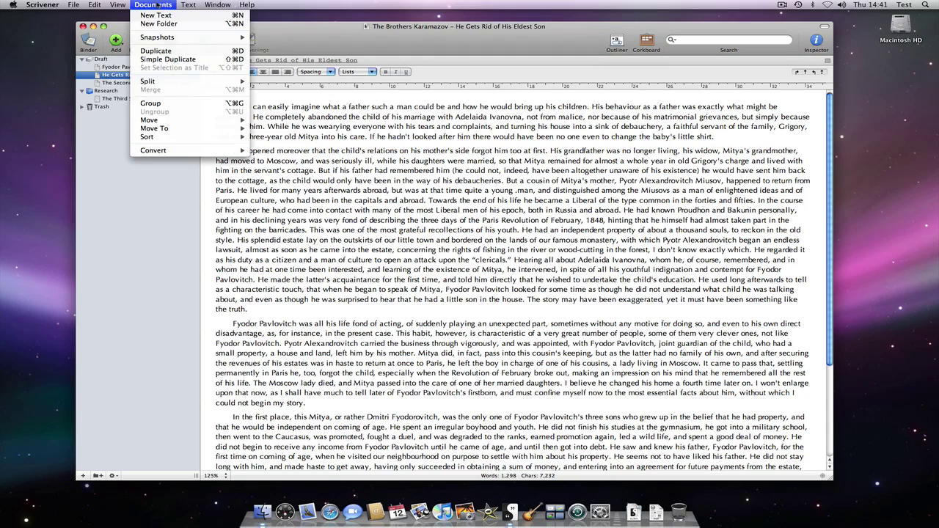
pyautogui.moveTo(188, 37)
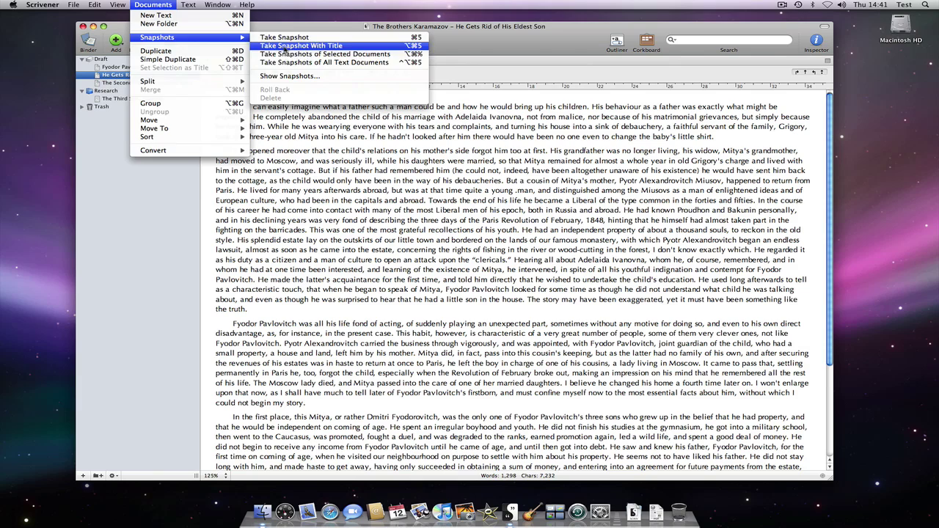
pyautogui.click(290, 76)
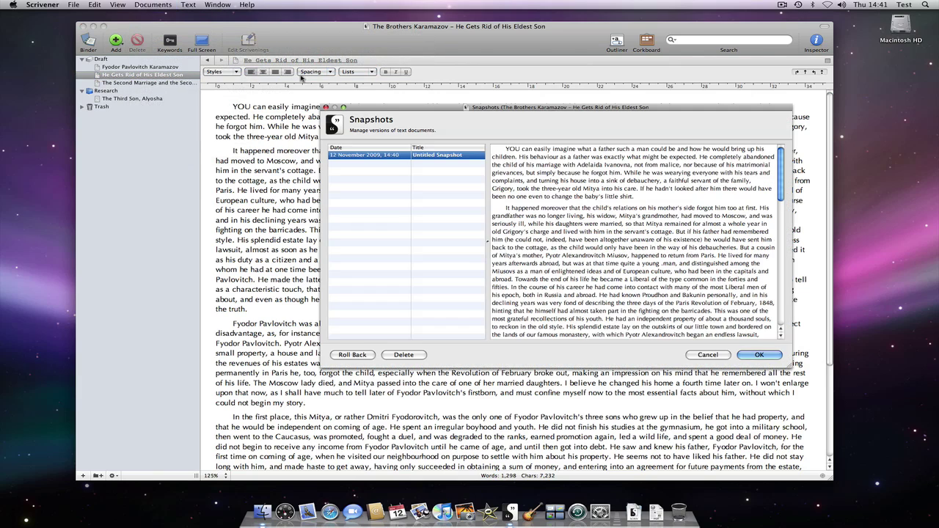
pyautogui.click(758, 355)
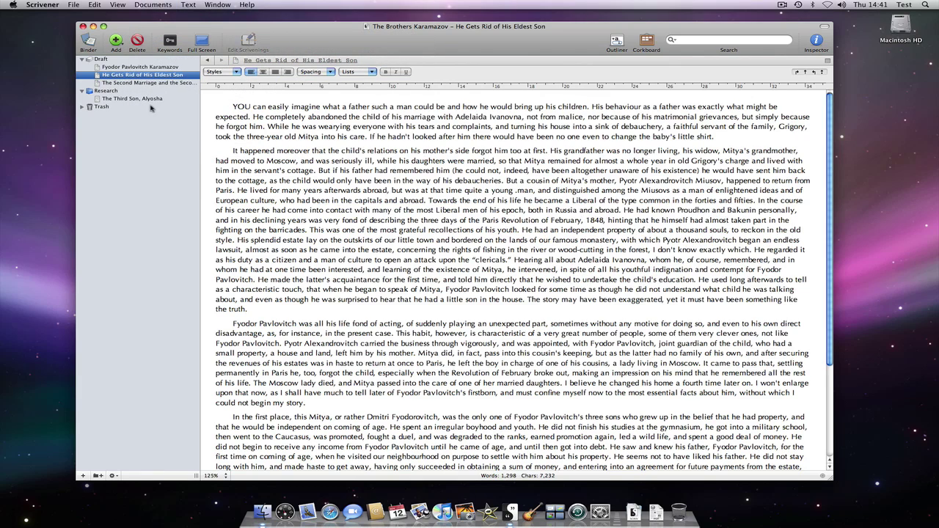
# Open The Second Marriage and the Second Family and check its single Untitled Snapshot
pyautogui.click(123, 83)
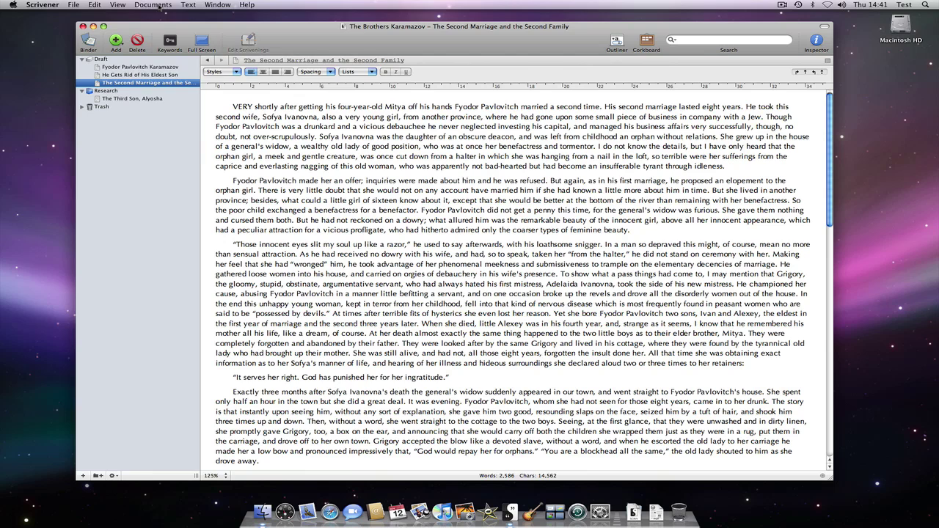
pyautogui.click(156, 5)
pyautogui.moveTo(204, 38)
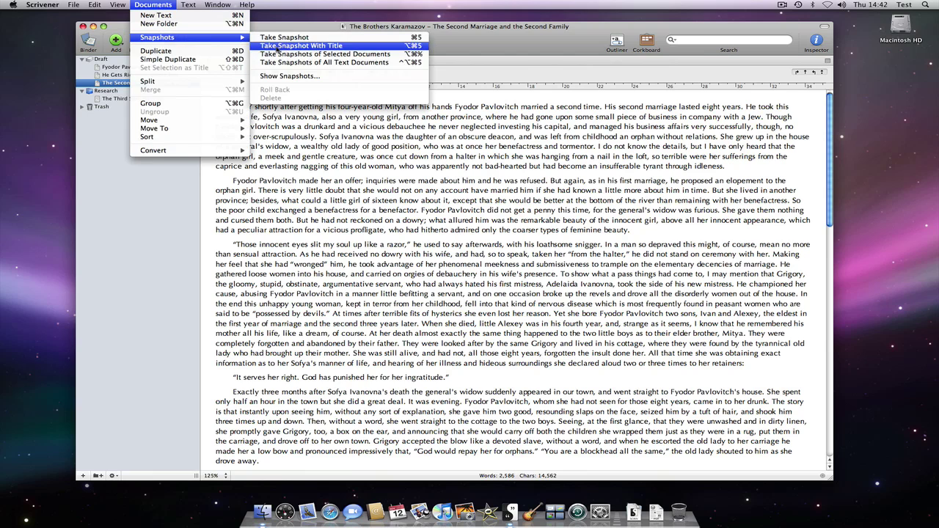
pyautogui.click(291, 77)
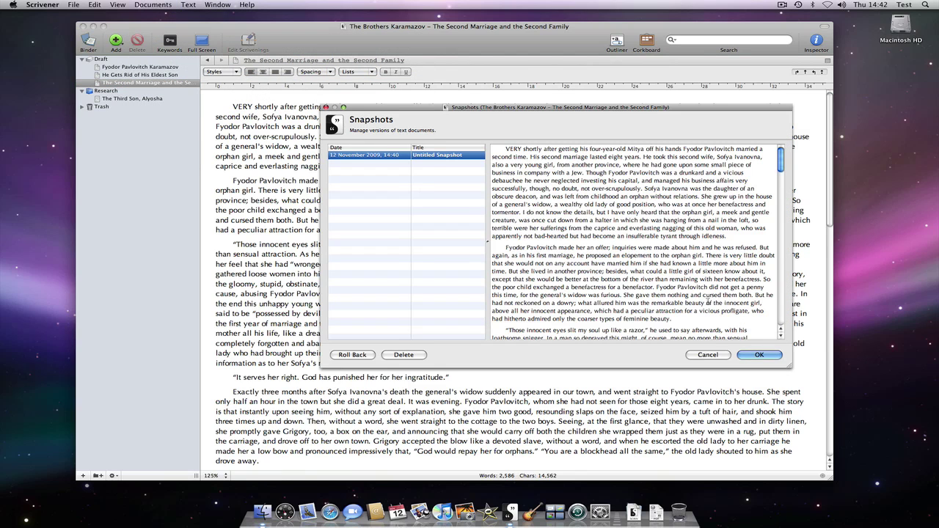
pyautogui.click(749, 354)
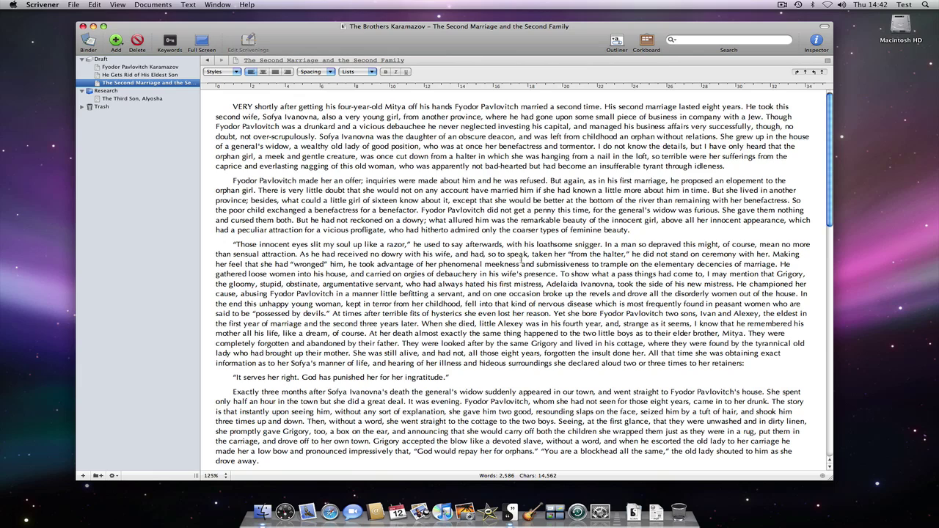
# Take snapshots of all text documents in the project, confirming the prompt
pyautogui.click(155, 5)
pyautogui.moveTo(197, 38)
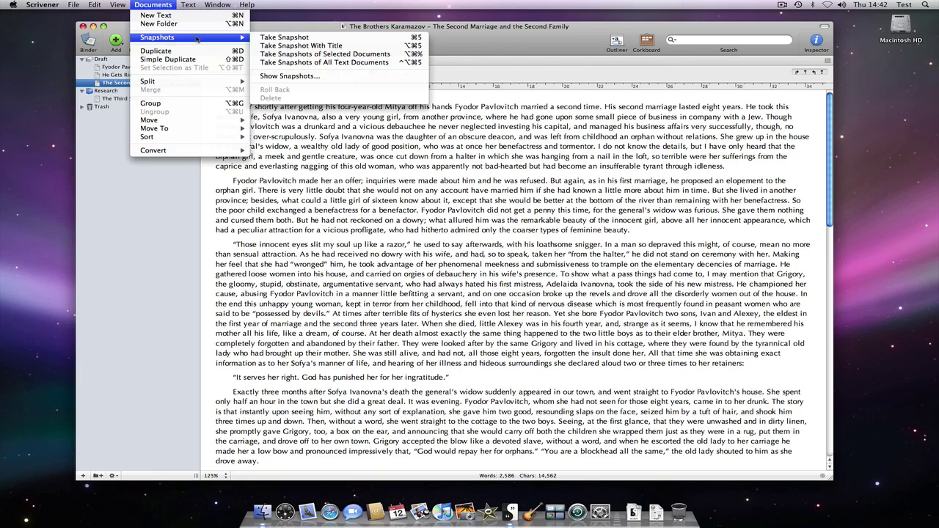
pyautogui.click(309, 63)
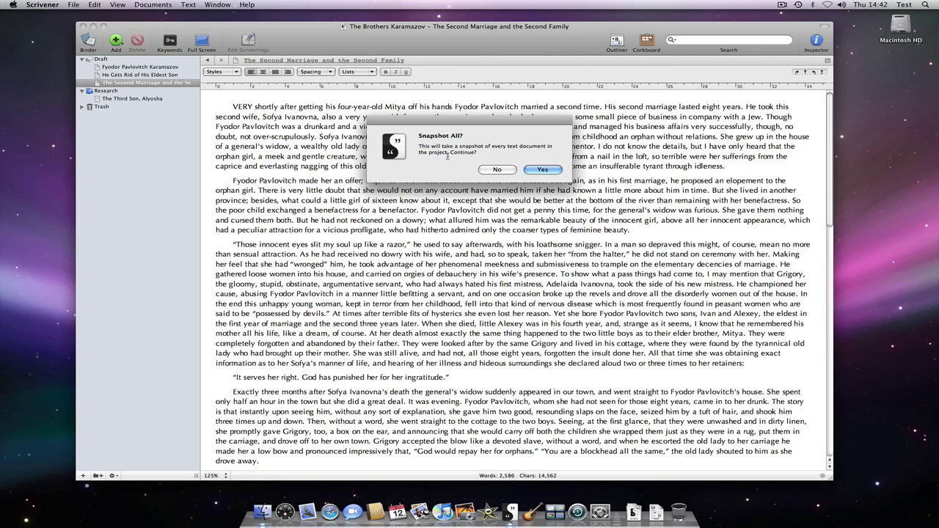
pyautogui.click(544, 170)
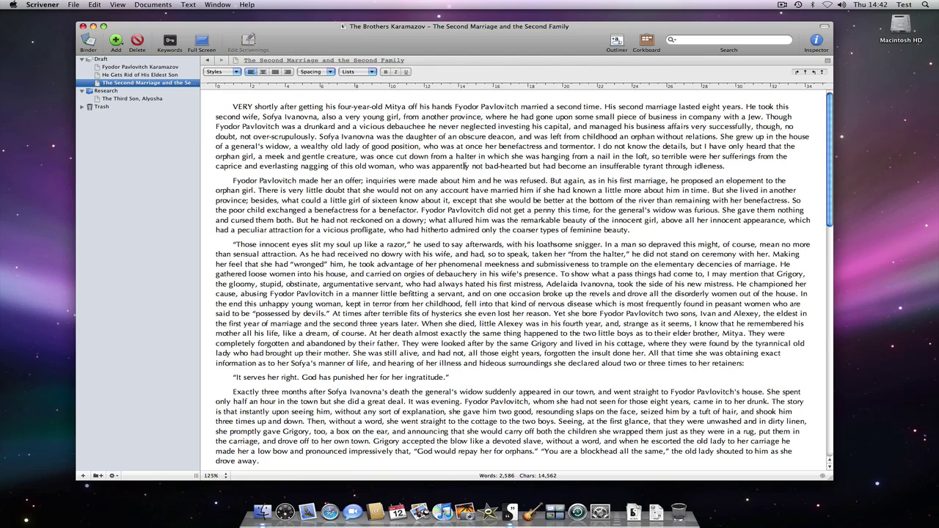
# Open The Third Son, Alyosha and verify its single Untitled Snapshot dated 12 November 2009
pyautogui.click(128, 98)
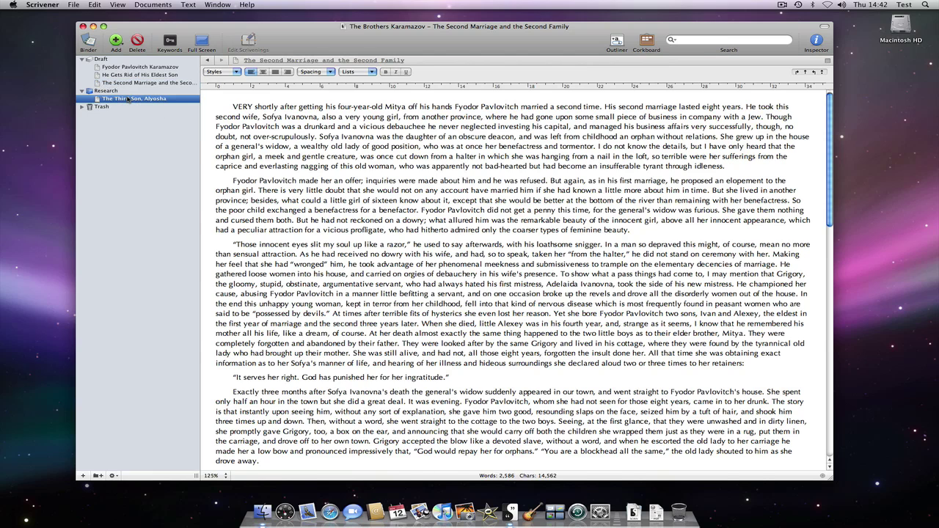
pyautogui.click(165, 6)
pyautogui.moveTo(174, 36)
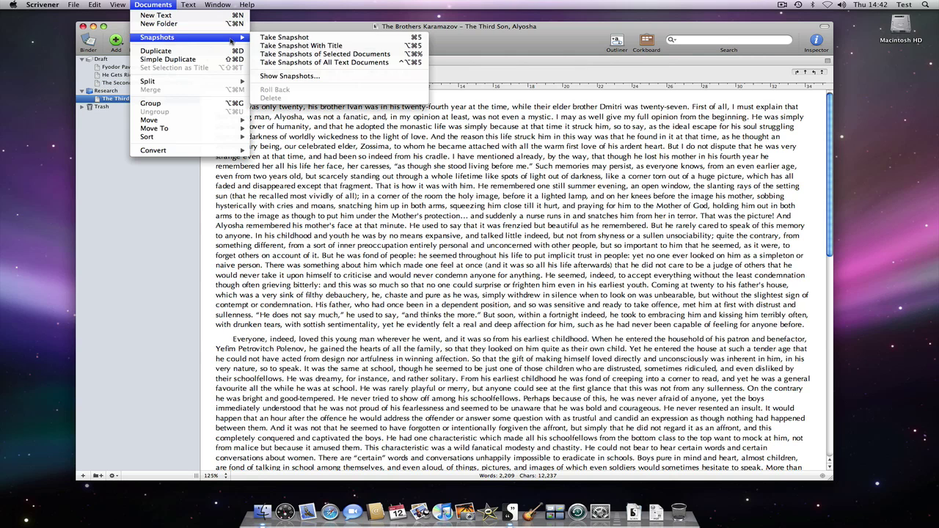
pyautogui.click(309, 77)
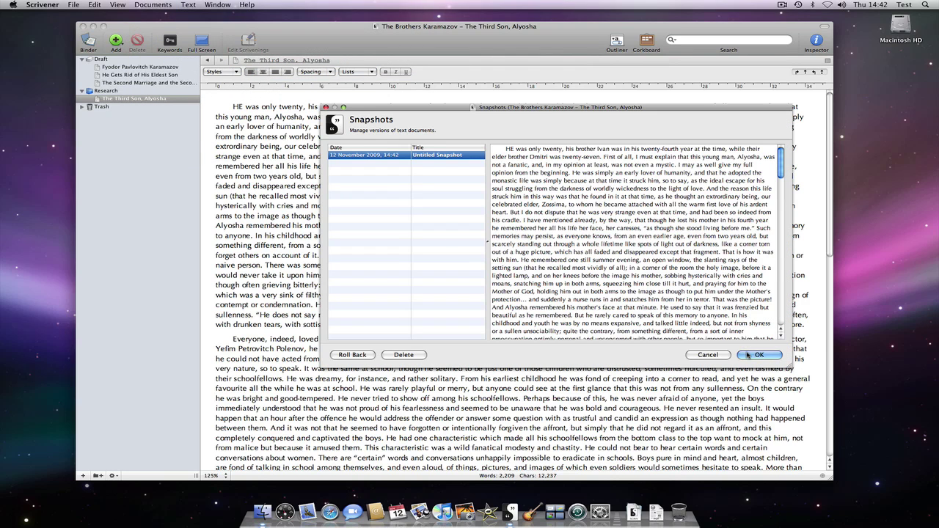
pyautogui.click(749, 355)
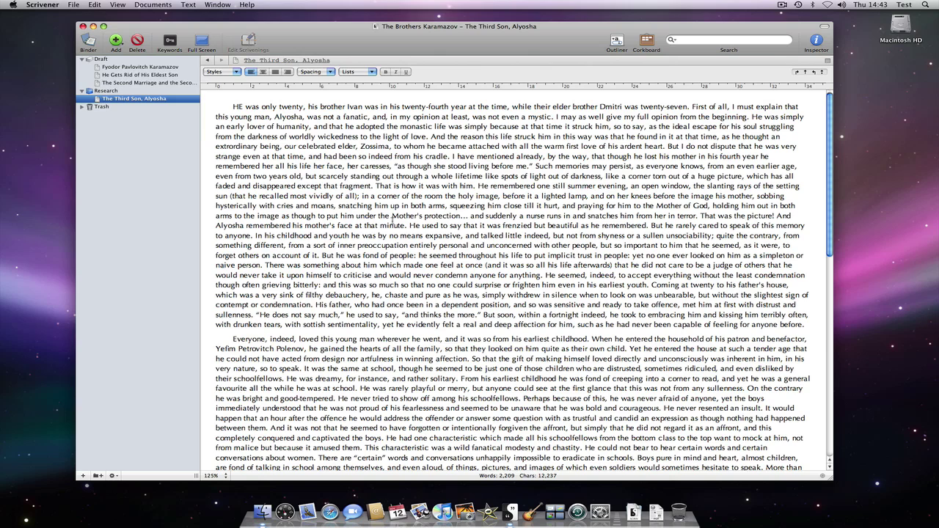
# Open The Second Marriage and the Second Family and view its two Untitled Snapshots
pyautogui.click(146, 83)
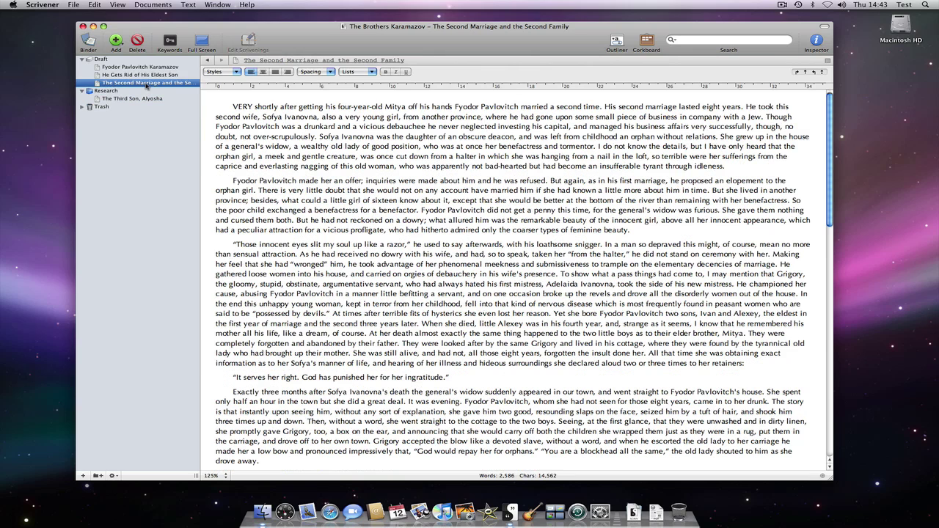
pyautogui.click(152, 4)
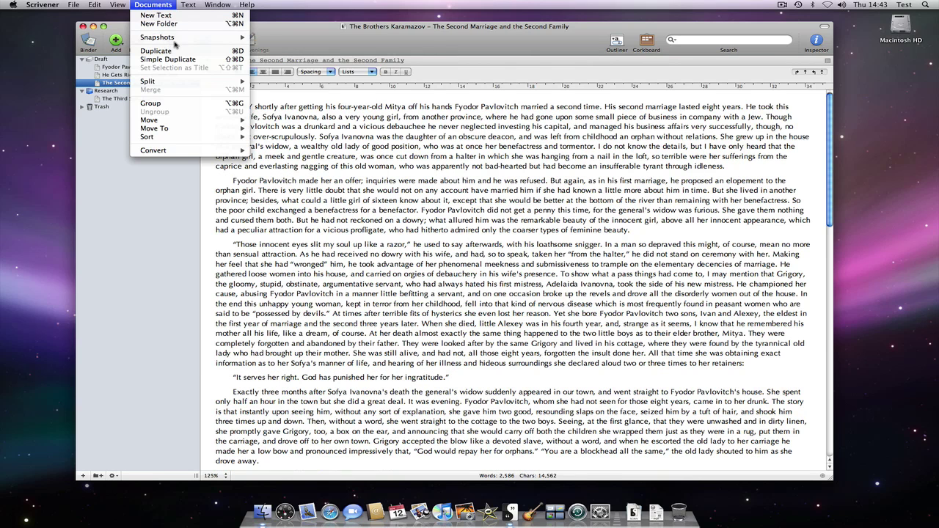
pyautogui.moveTo(203, 41)
pyautogui.click(306, 76)
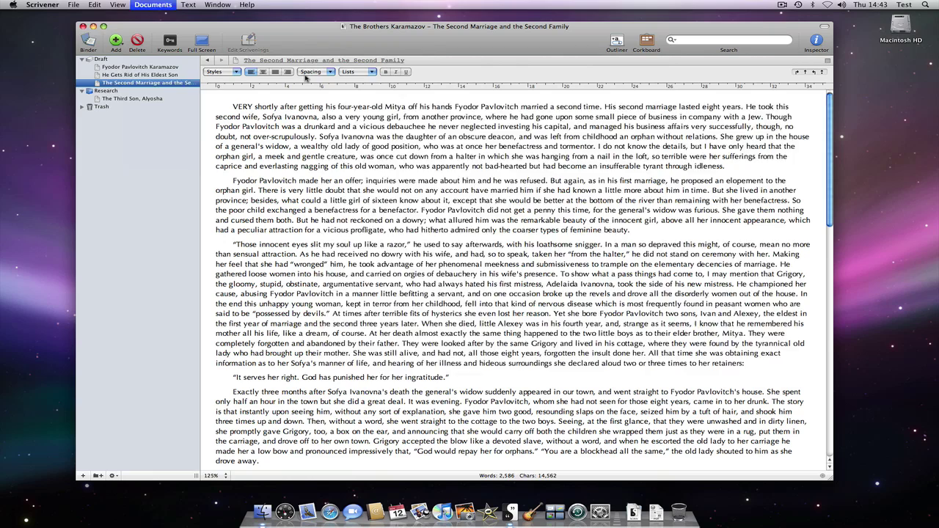